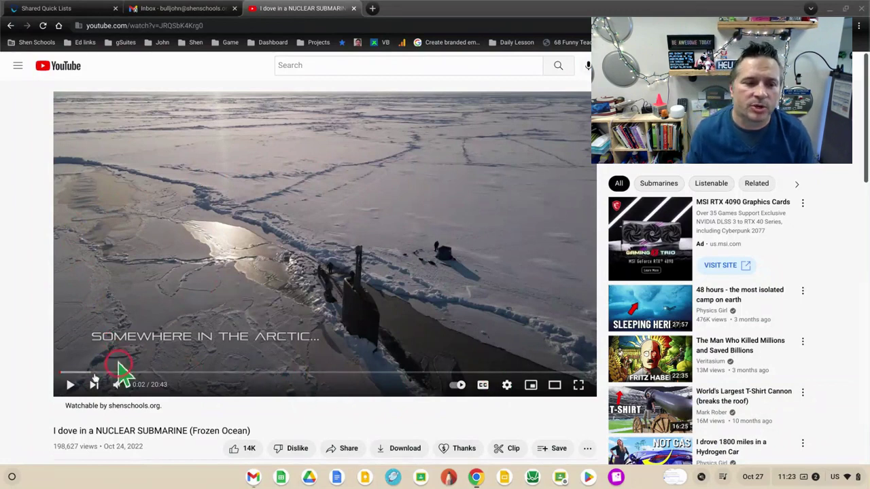
- Move the submarine video to 6:00, create a clip starting there, and set the clip's end time to 7:00.0
left_click_drag(60, 374, 214, 373)
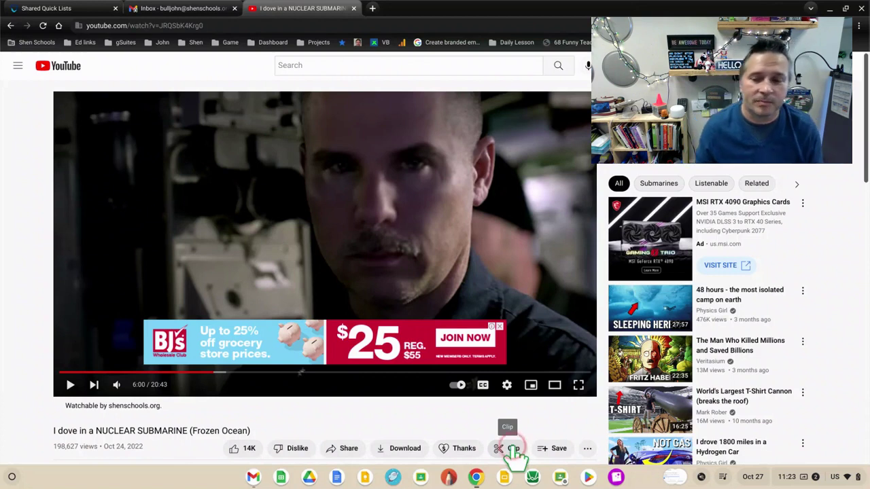
left_click(514, 451)
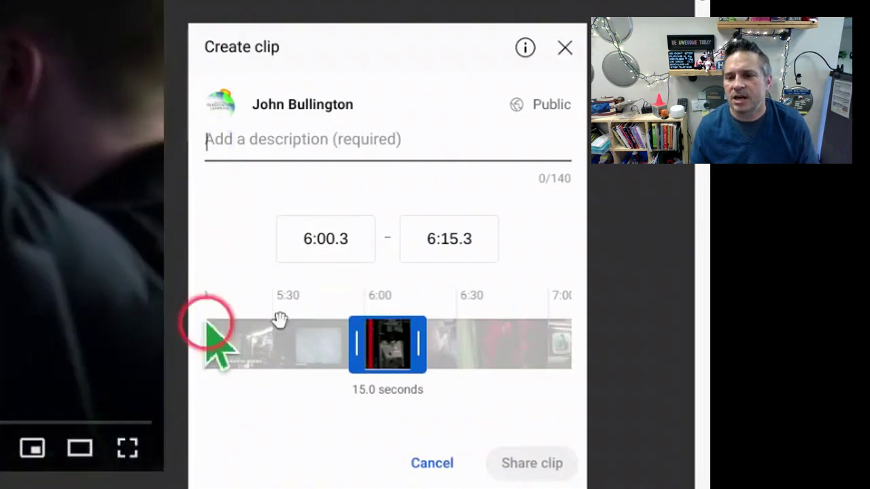
left_click(429, 238)
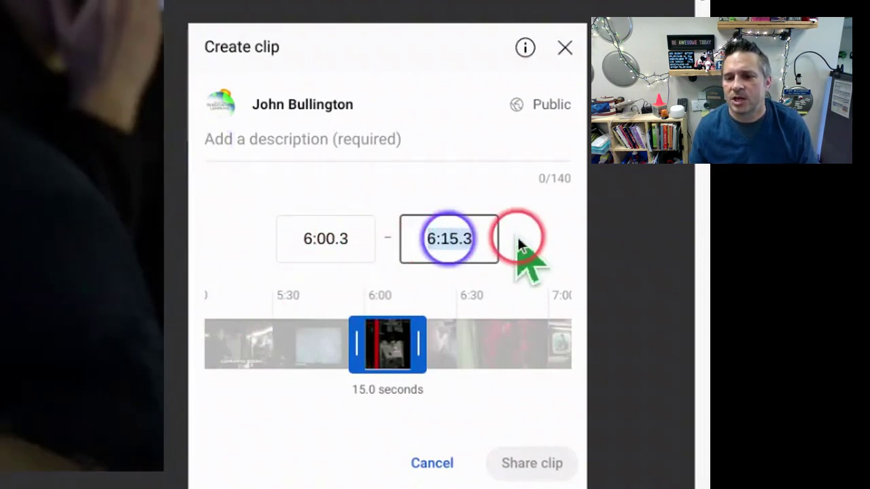
type("7")
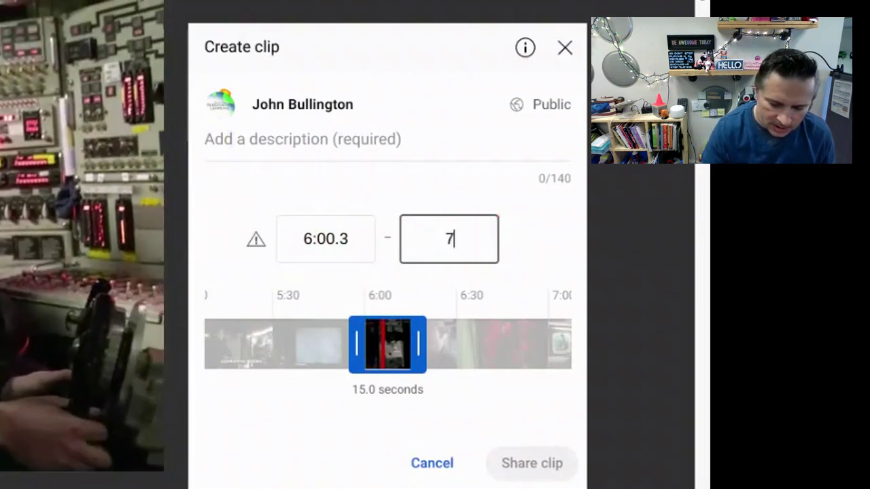
type(":00.0")
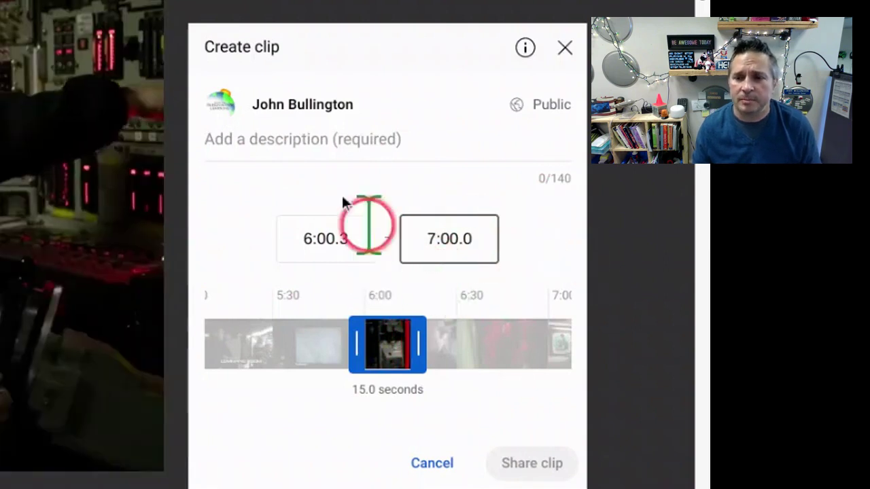
- Describe the clip as "6-7", share it, and copy its link
left_click(345, 144)
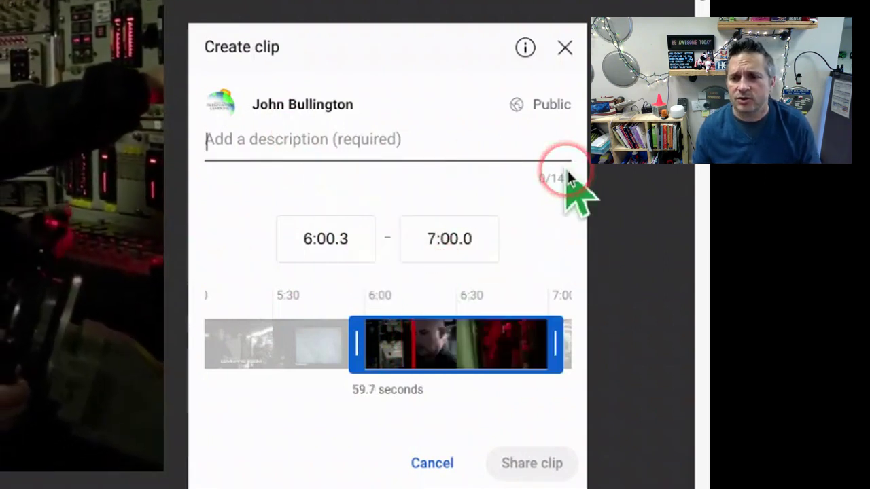
type("6-")
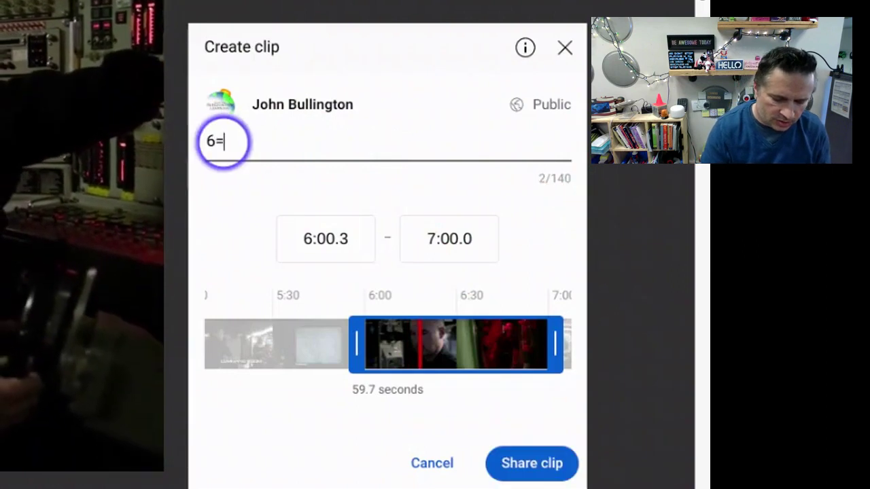
key("BackSpace")
type("-7")
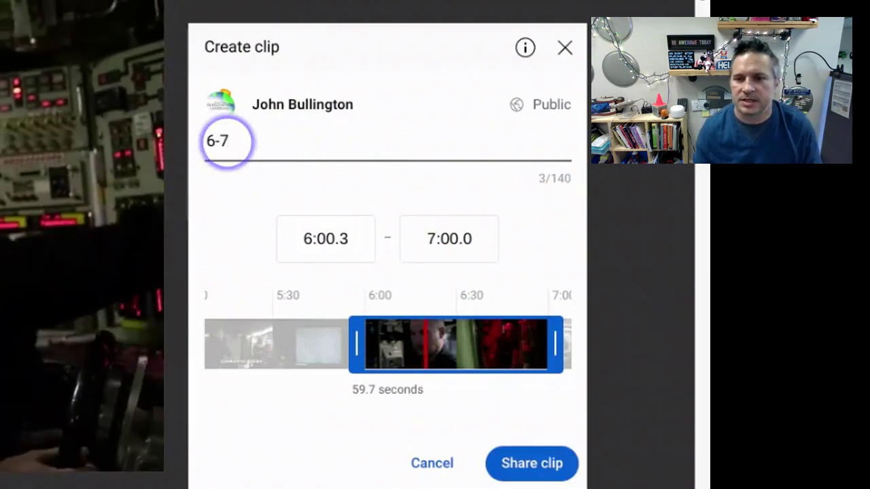
left_click(518, 462)
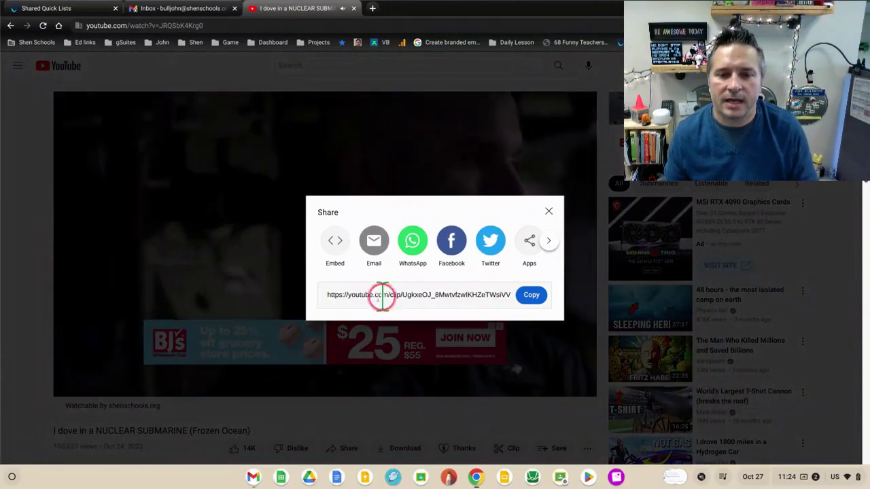
left_click(534, 295)
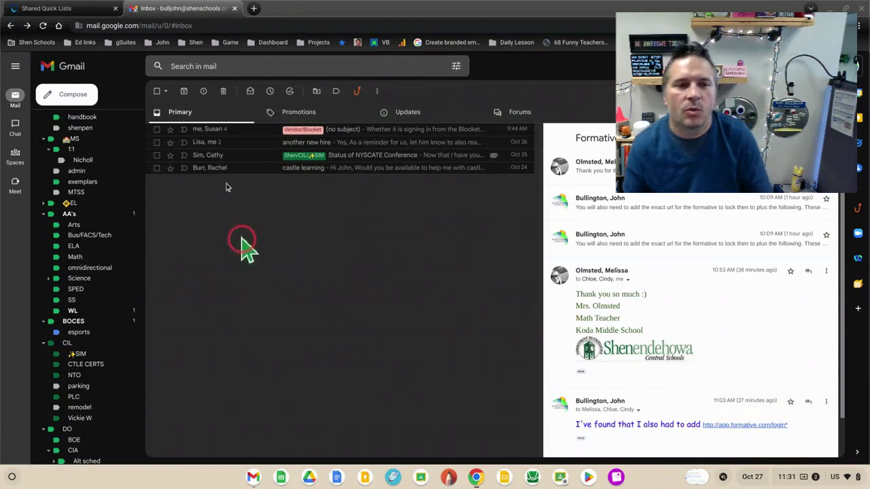
- Switch to Gmail, start a new message, and open the selection of email layouts
left_click(71, 95)
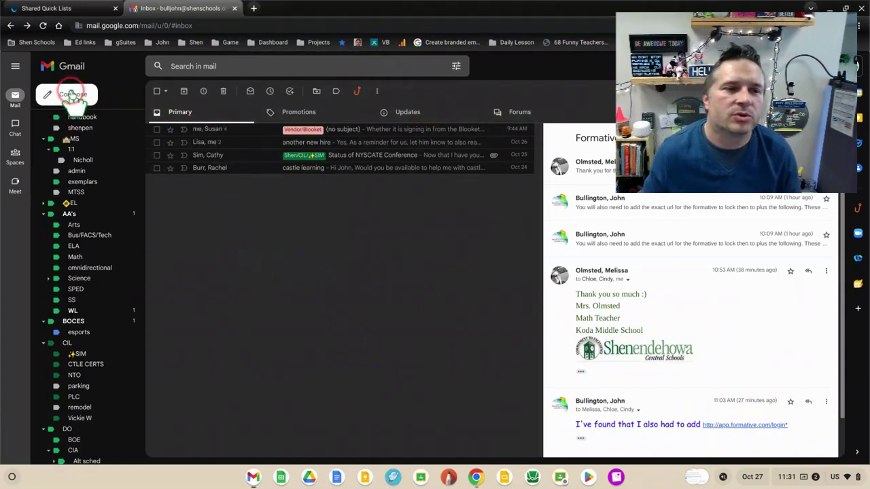
left_click(108, 108)
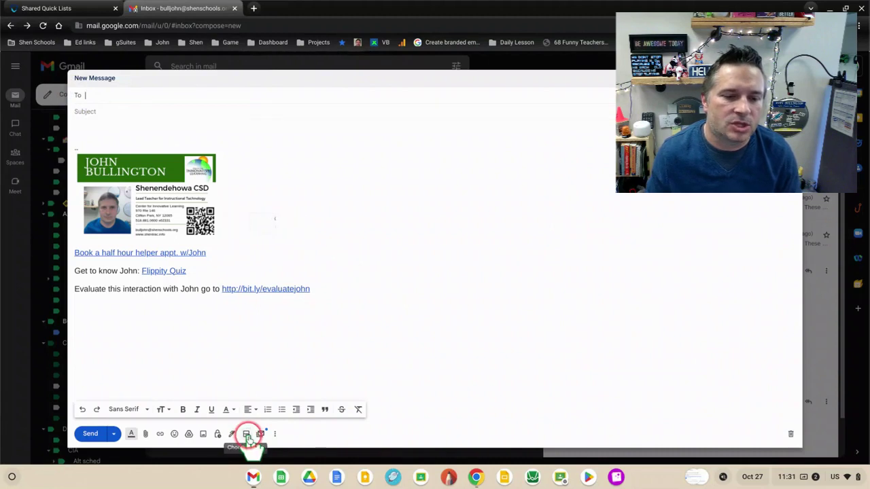
left_click(247, 435)
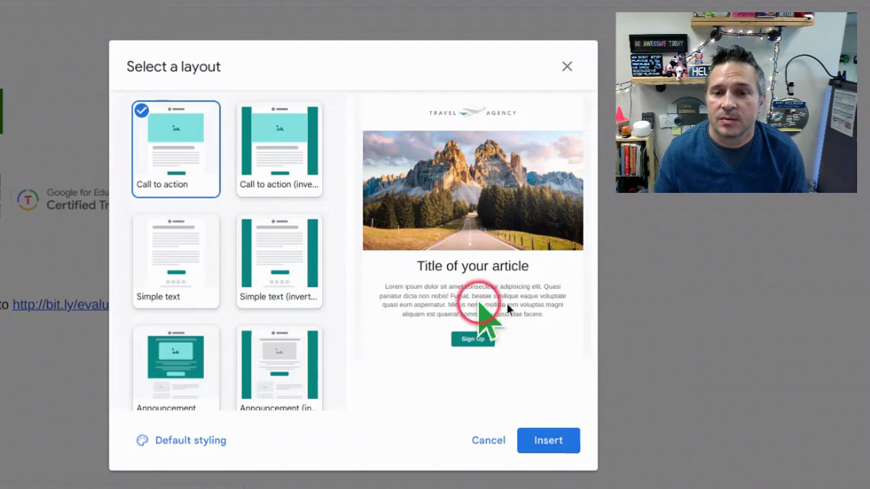
- Preview the Call to action (inverted), Call to action and Simple text (inverted) layouts
left_click(278, 149)
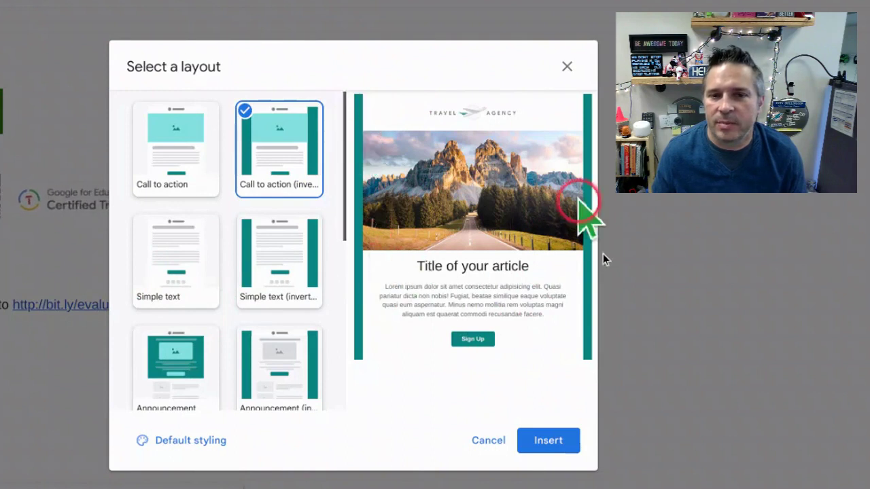
left_click(198, 153)
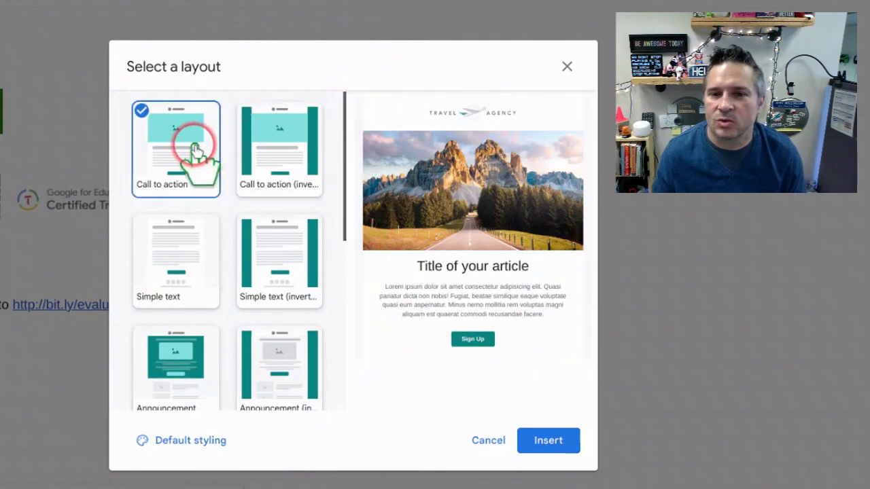
left_click(269, 286)
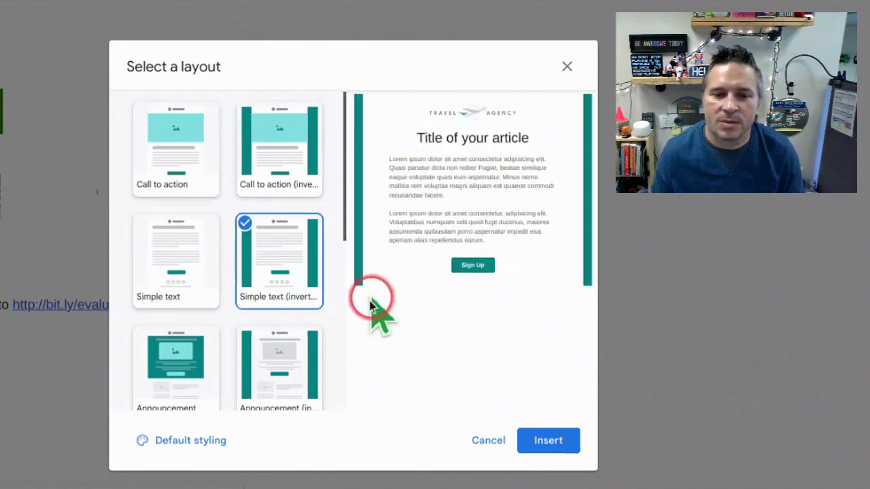
- Select the New service (inverted) layout and look through its preview
scroll(281, 340, "down", 3)
scroll(281, 337, "down", 3)
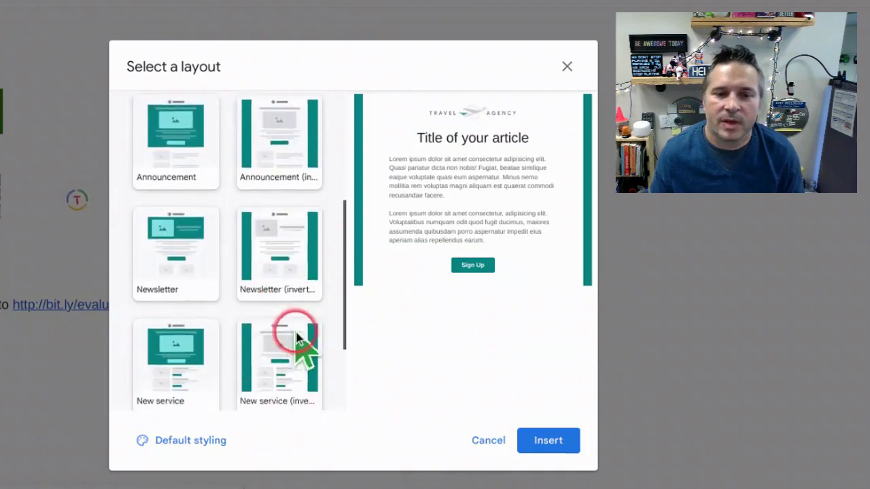
left_click(293, 231)
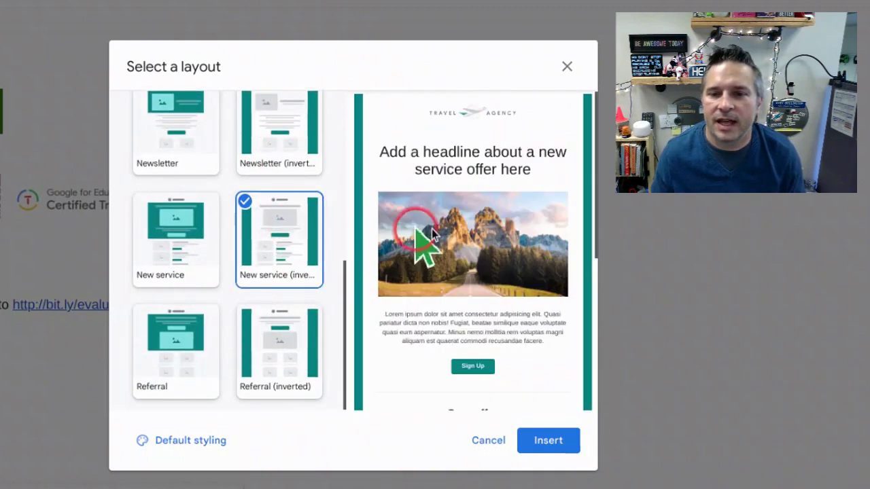
scroll(430, 238, "down", 4)
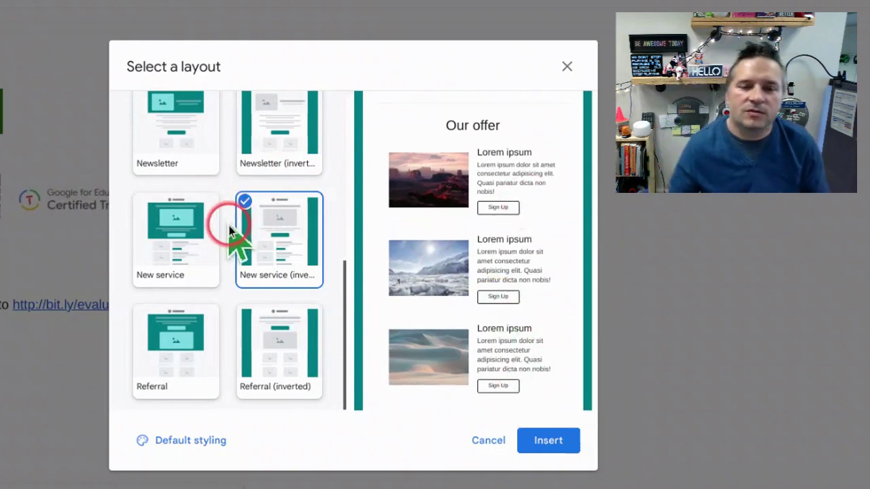
scroll(233, 231, "up", 5)
scroll(234, 238, "down", 5)
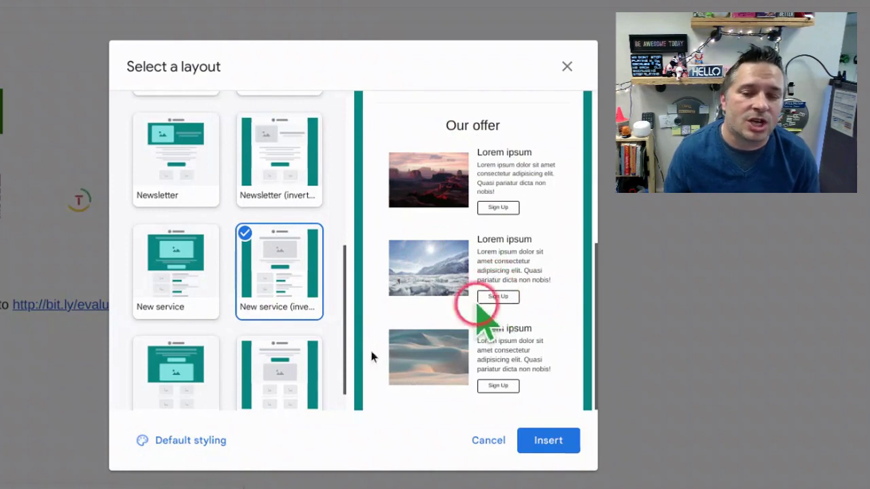
- Review the default styling's logo, color, font, footer and link preferences, and leave them without saving changes
left_click(191, 441)
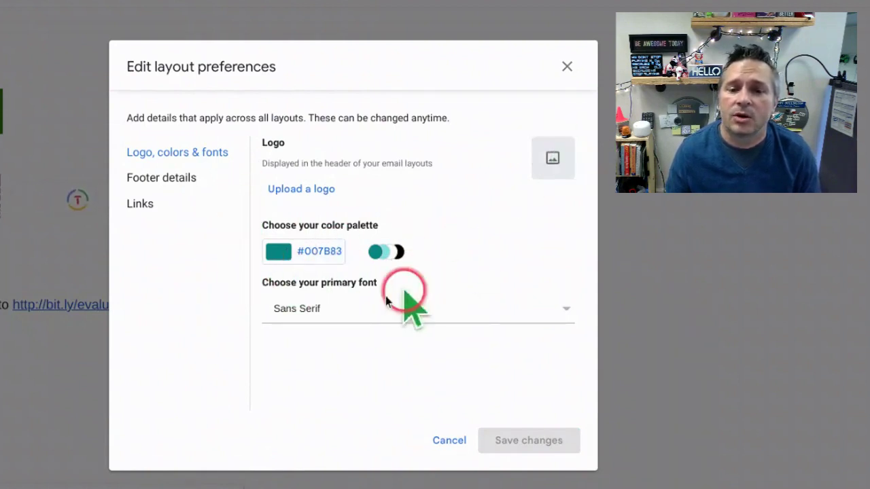
left_click(178, 179)
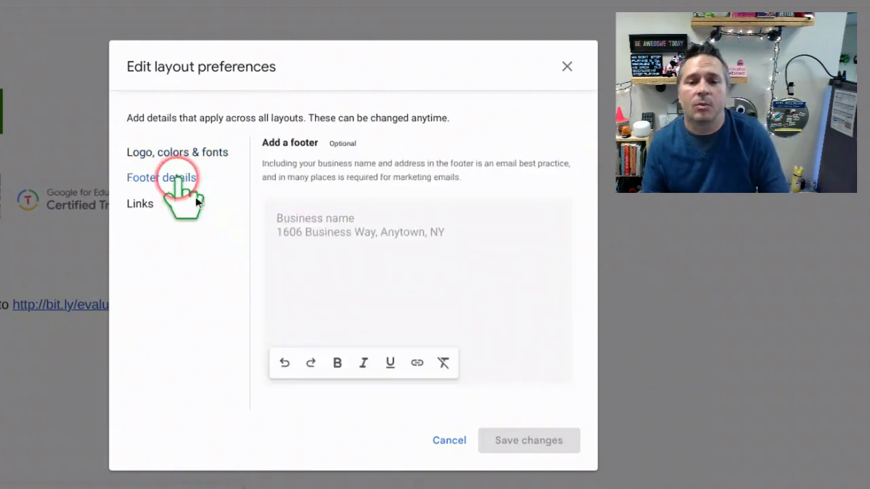
left_click(140, 205)
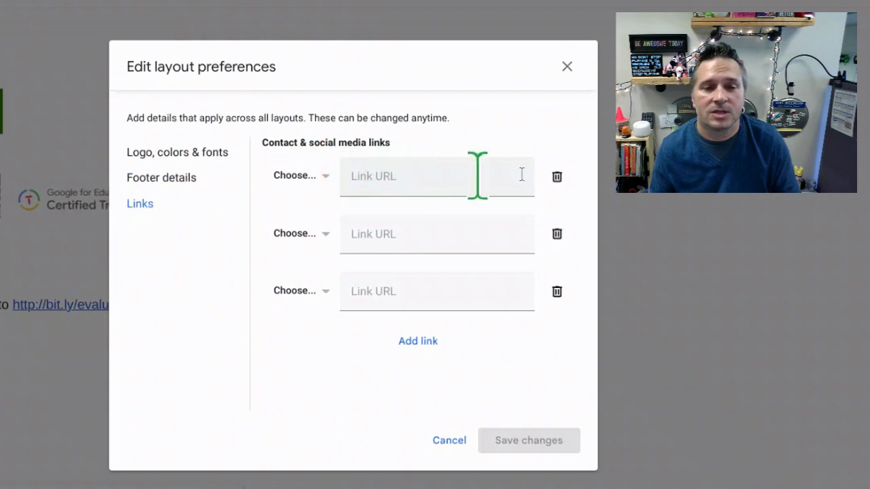
left_click(411, 235)
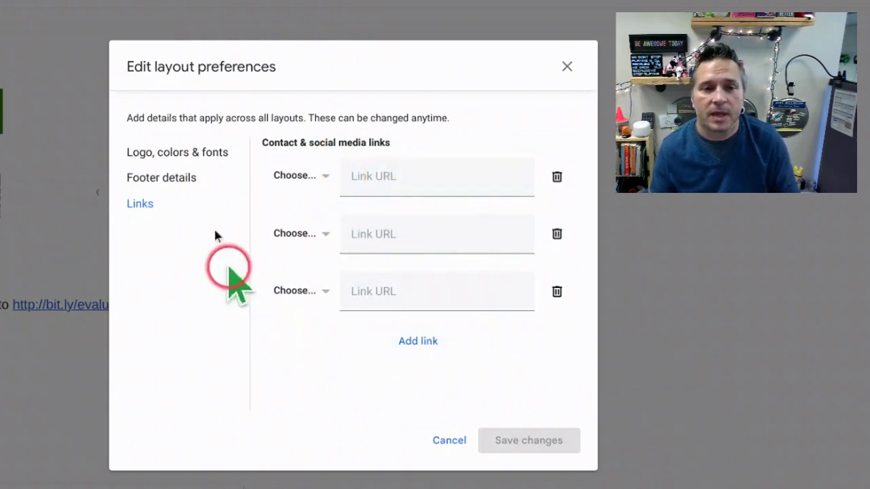
left_click(172, 154)
left_click(450, 441)
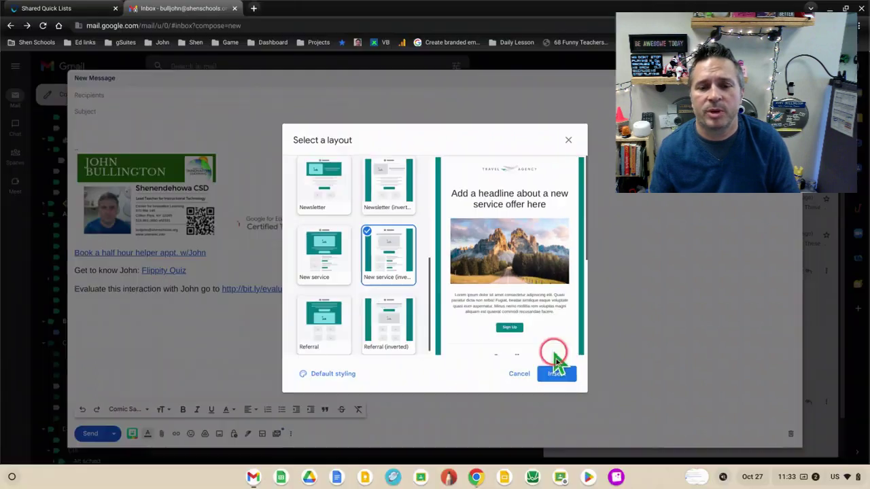
- Insert the chosen layout into the message and check the editing options for its header logo and headline
left_click(548, 440)
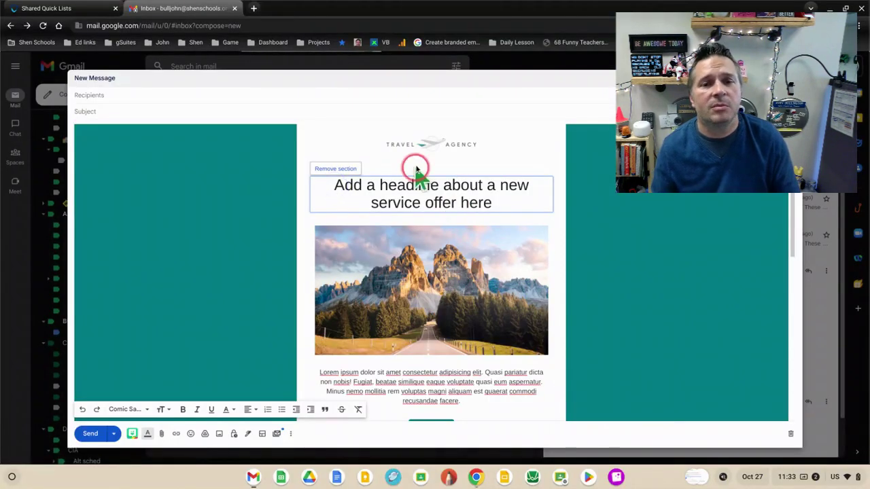
left_click(416, 146)
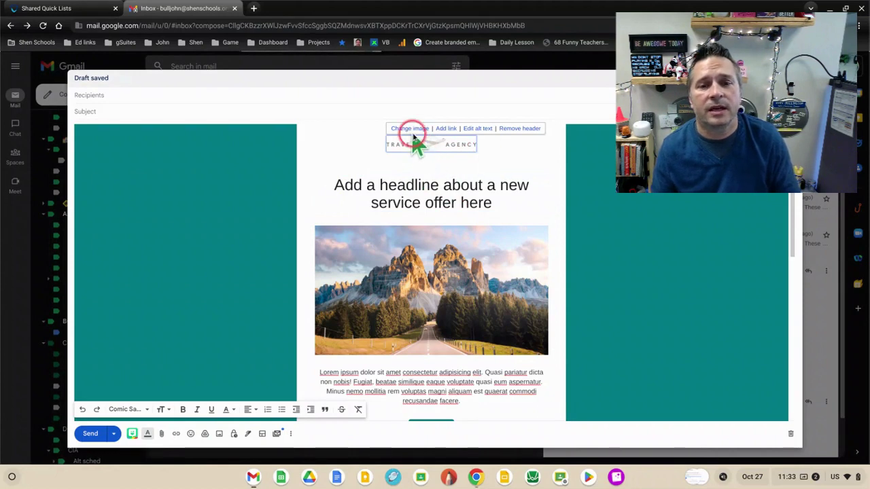
left_click(384, 185)
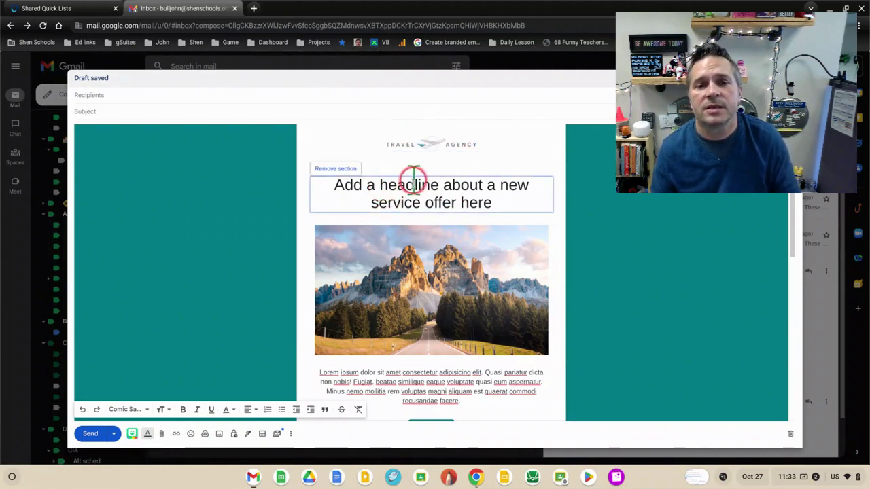
left_click(427, 144)
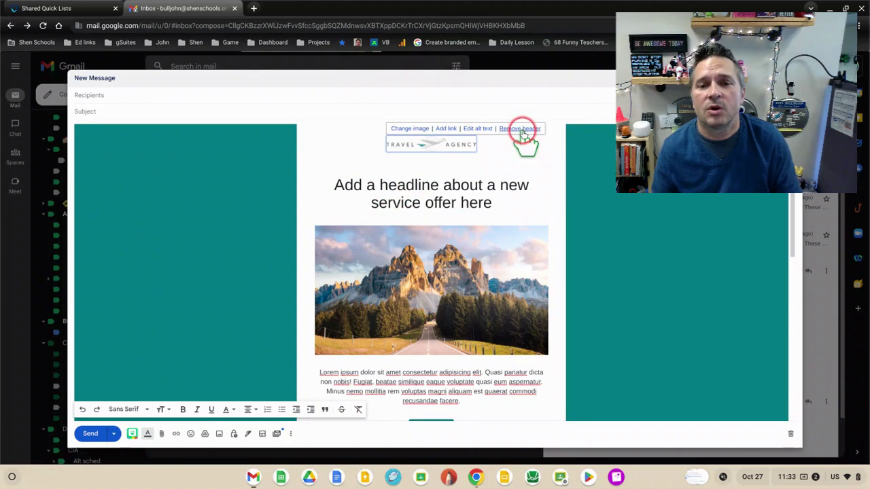
left_click(471, 192)
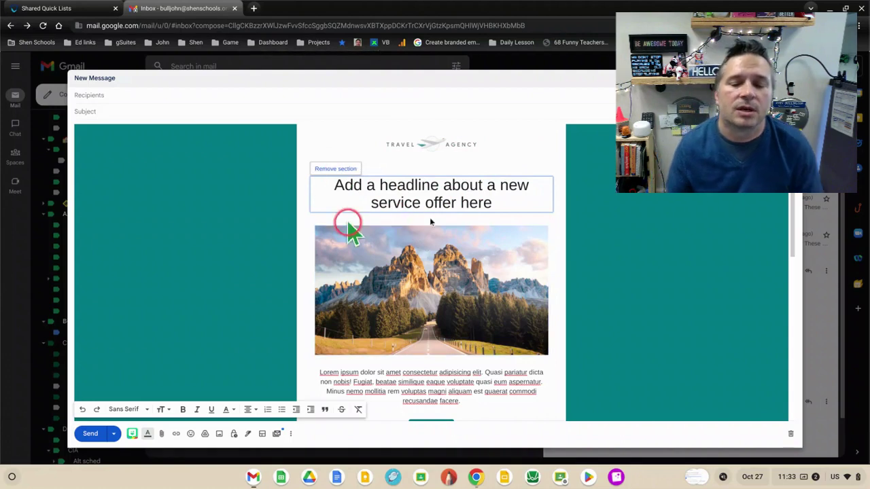
left_click(412, 203)
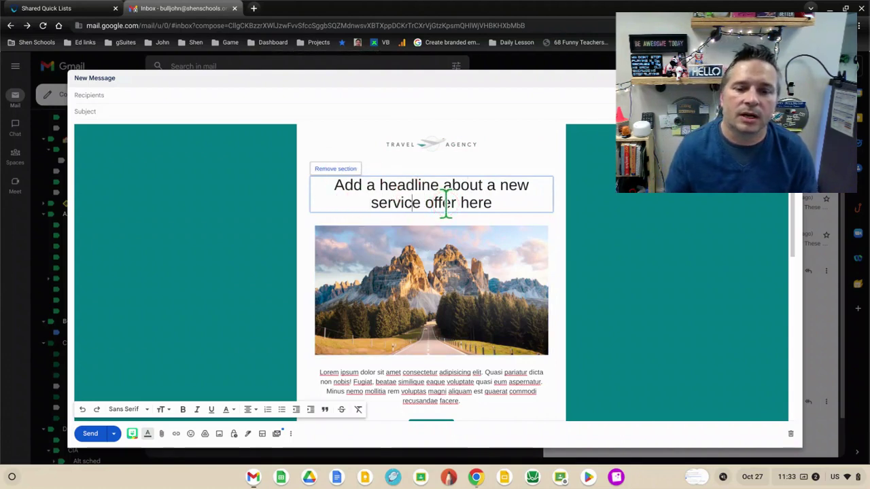
- Examine the editing options of the mountain image, body paragraph and Sign Up button, and look over the offer section
scroll(436, 204, "down", 1)
left_click(416, 246)
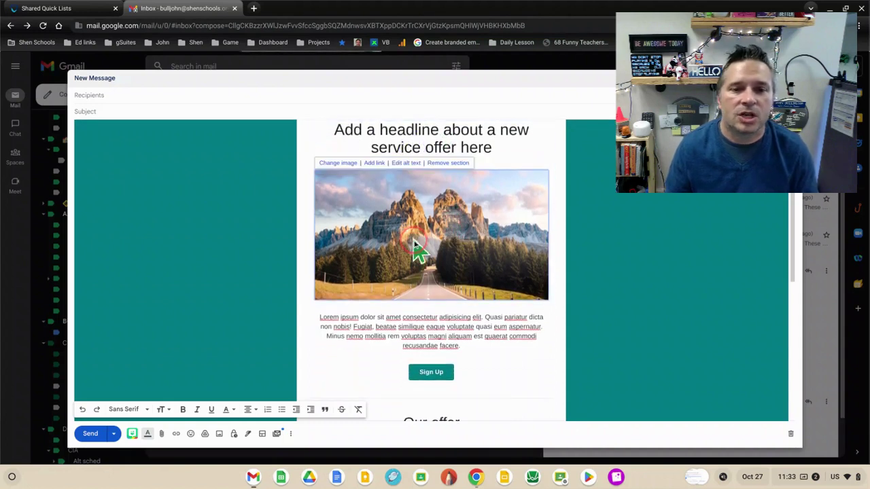
left_click(399, 326)
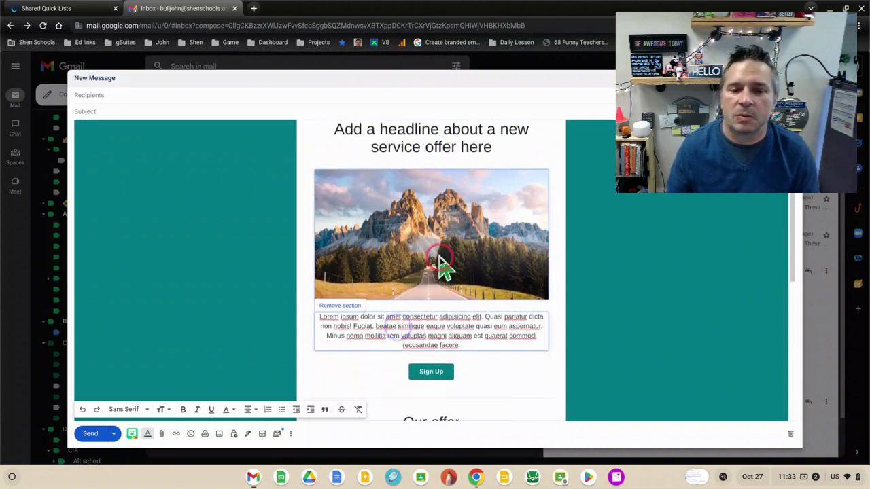
scroll(443, 268, "down", 1)
left_click(433, 328)
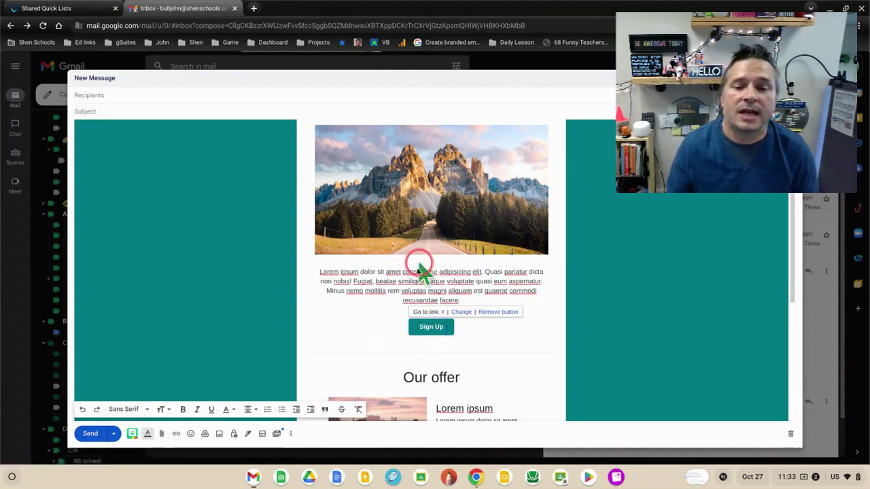
scroll(418, 268, "down", 3)
scroll(535, 268, "down", 1)
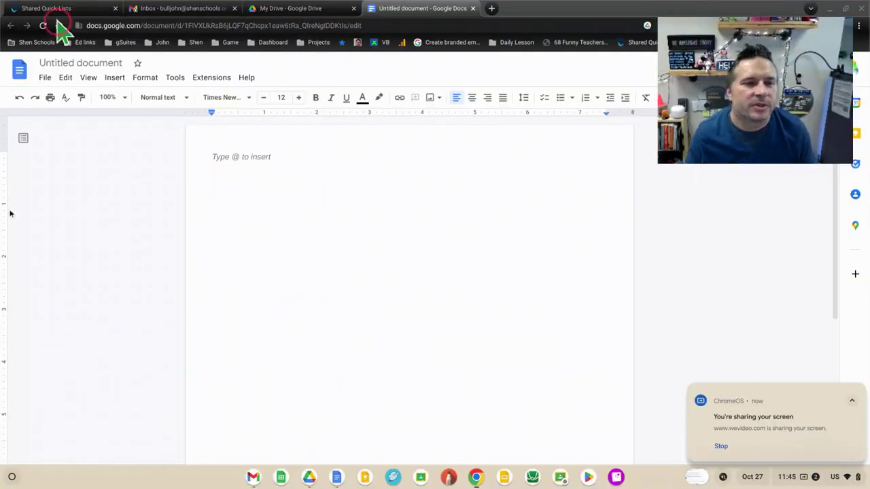
- Insert a table with three columns and one row into the blank document and select it
left_click(214, 208)
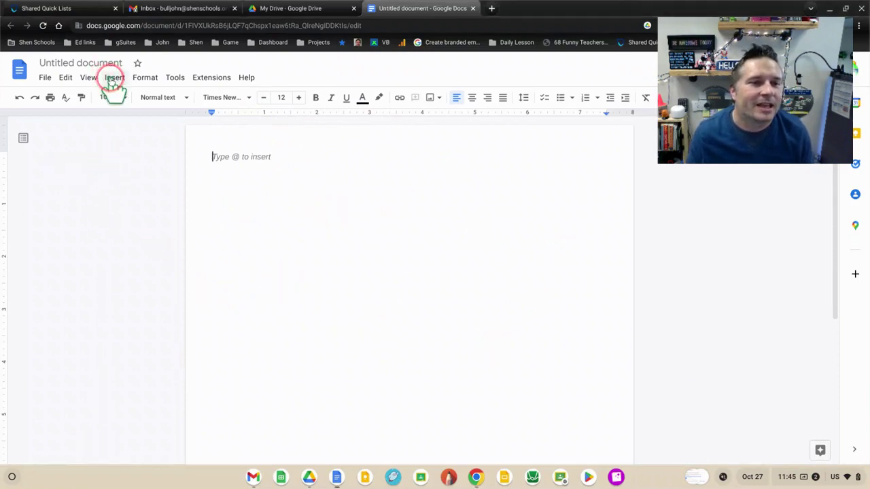
left_click(112, 79)
mouse_move(132, 121)
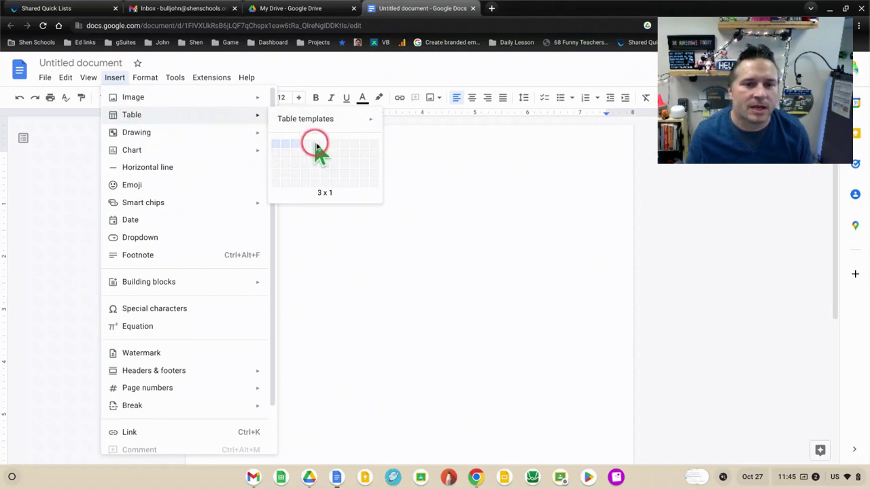
left_click(300, 147)
key("ctrl+a")
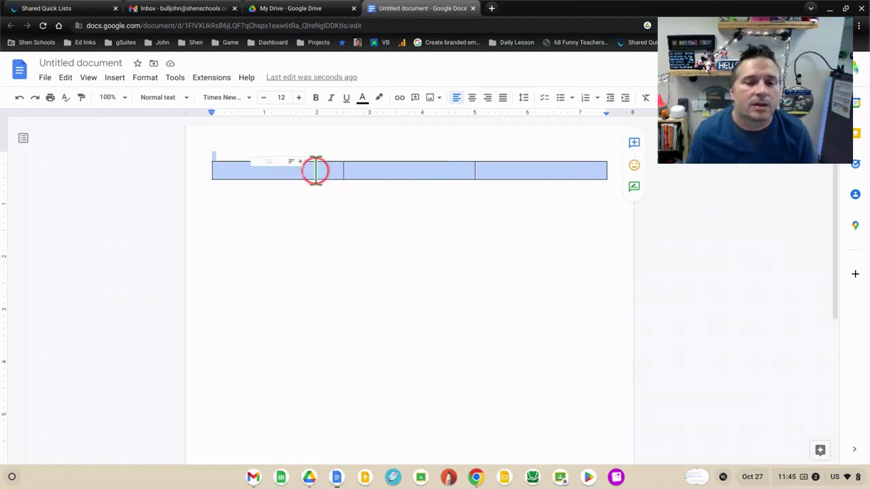
- Split the table's first cell into 1 column and 3 rows
left_click(302, 171)
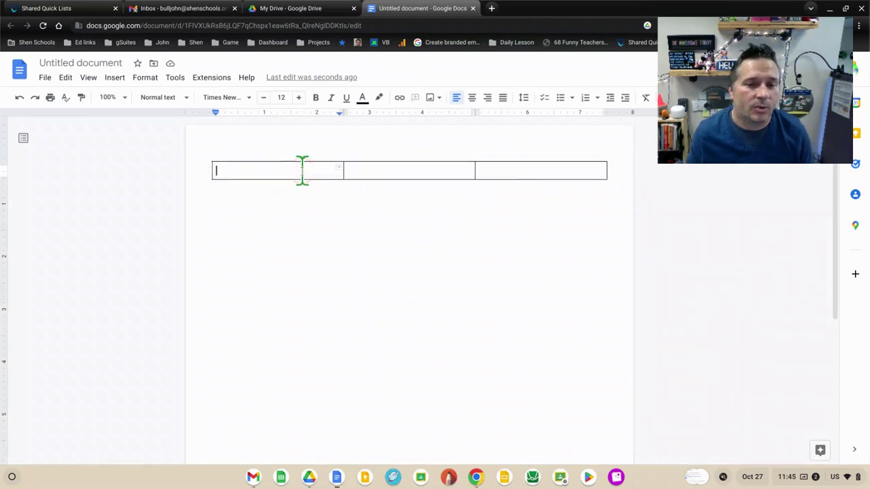
right_click(302, 171)
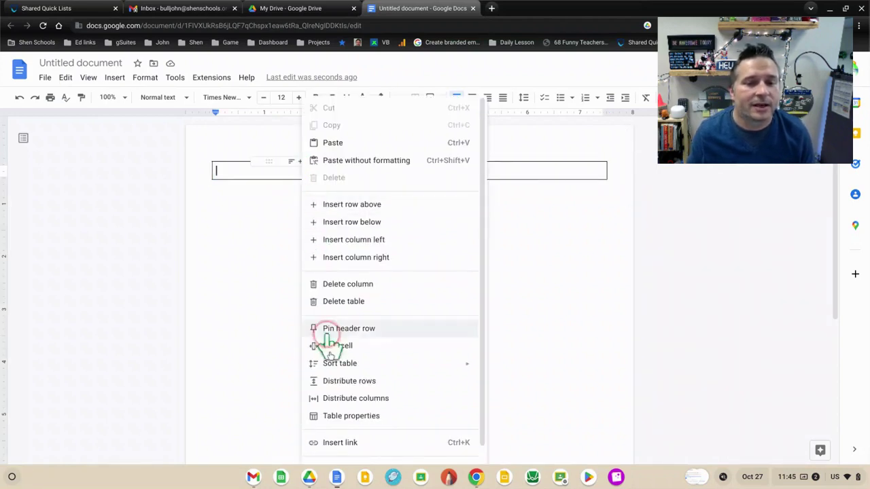
left_click(338, 348)
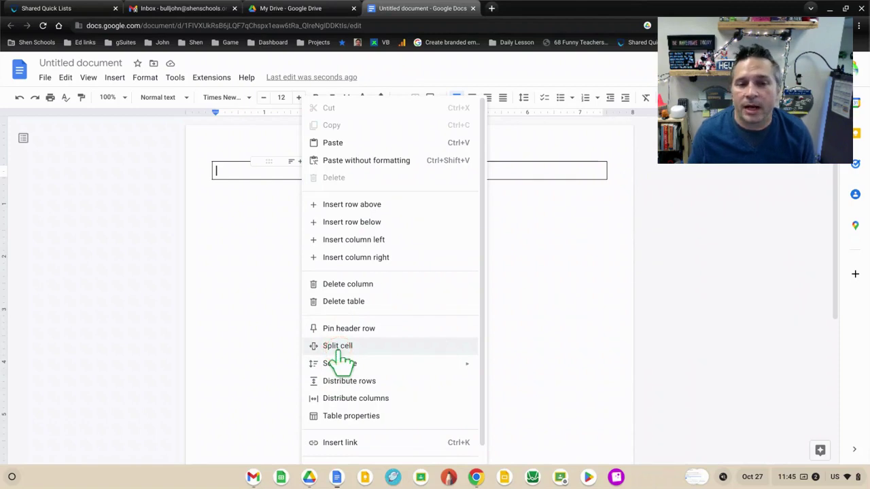
left_click(338, 348)
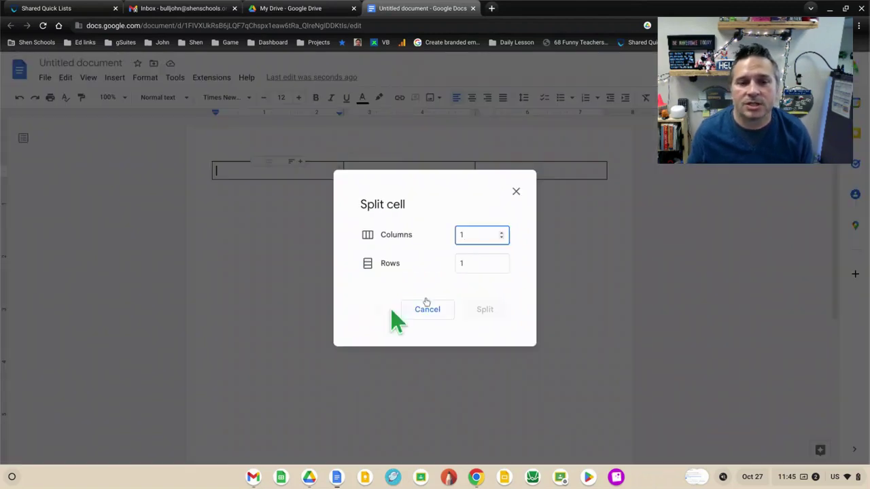
left_click(483, 256)
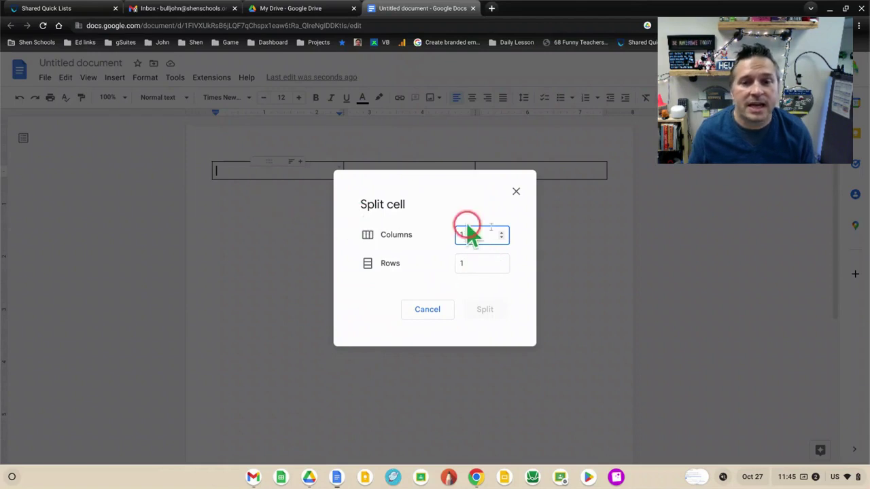
left_click(502, 233)
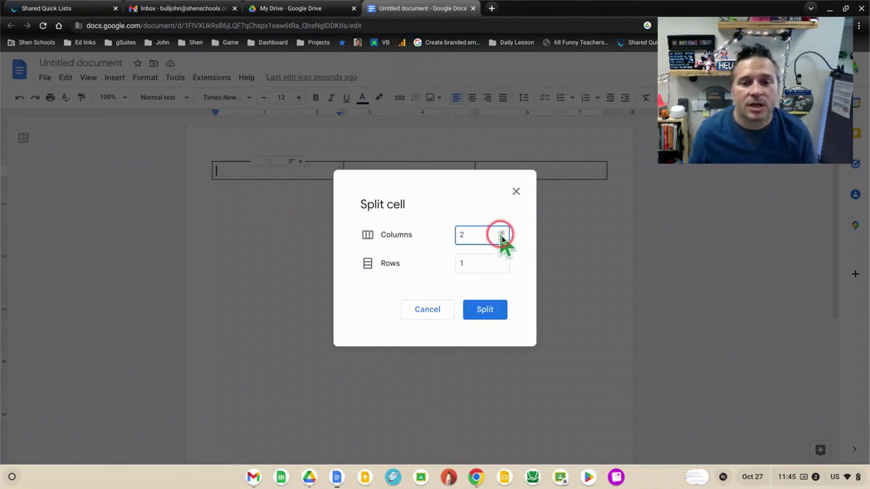
left_click(502, 237)
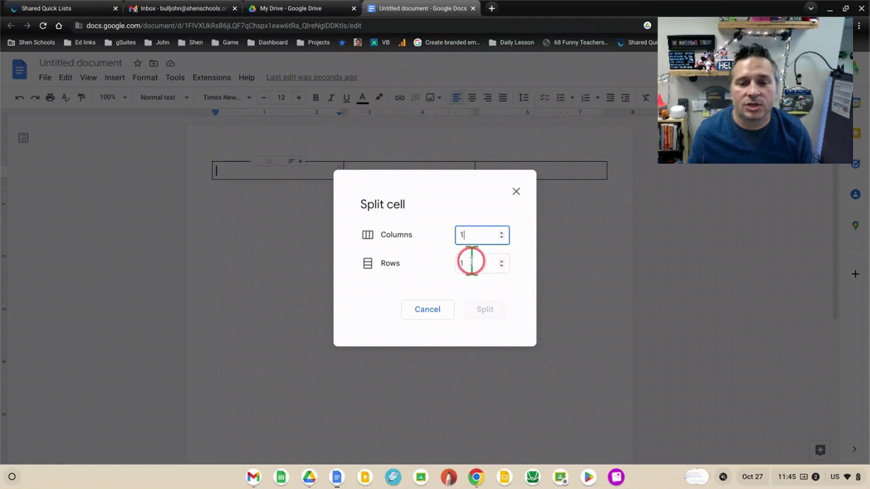
left_click(503, 262)
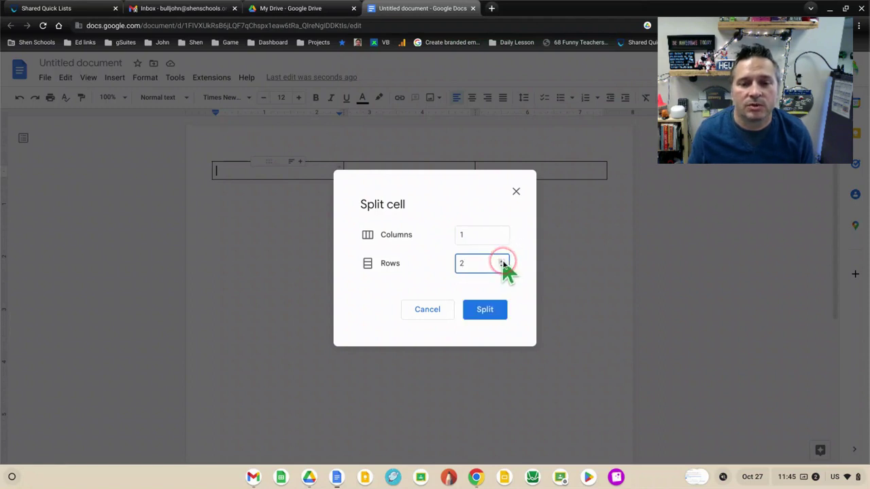
left_click(503, 262)
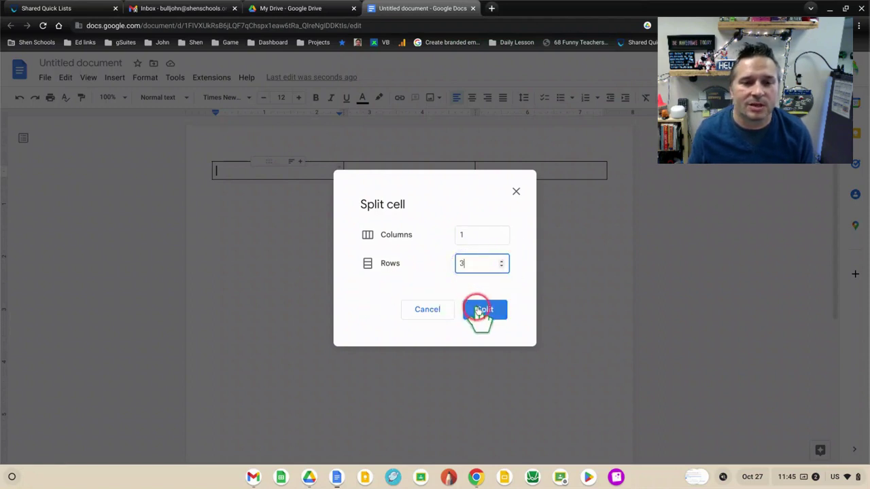
left_click(480, 312)
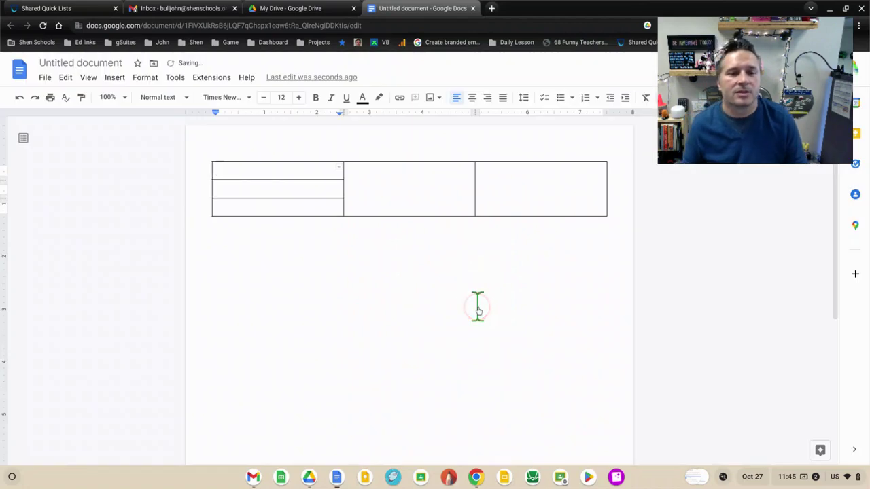
- Center-align the content of the table's middle cell
left_click(241, 173)
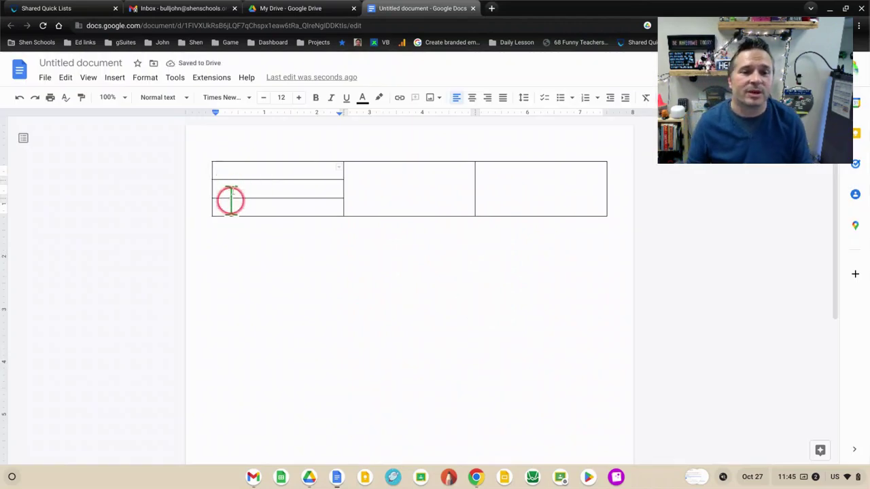
left_click(557, 187)
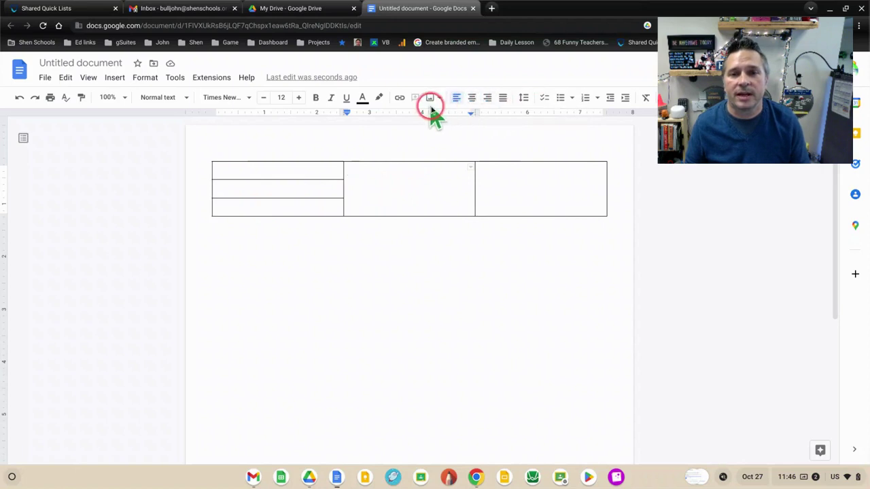
left_click(474, 99)
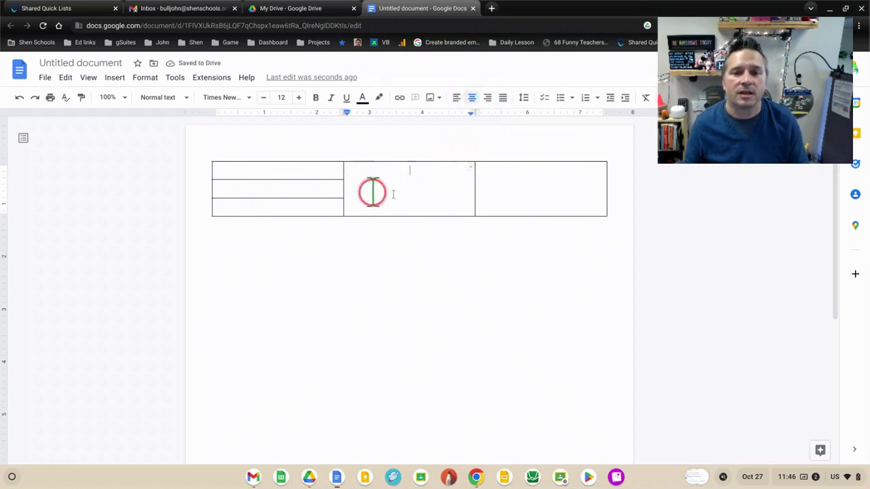
left_click(471, 170)
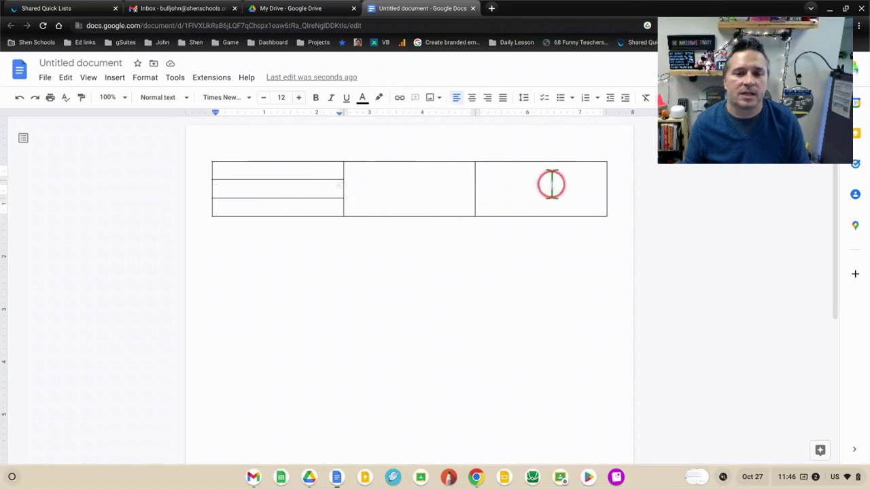
- Select all the table's cells, open their table properties and look through the column and alignment options
left_click_drag(551, 184, 241, 207)
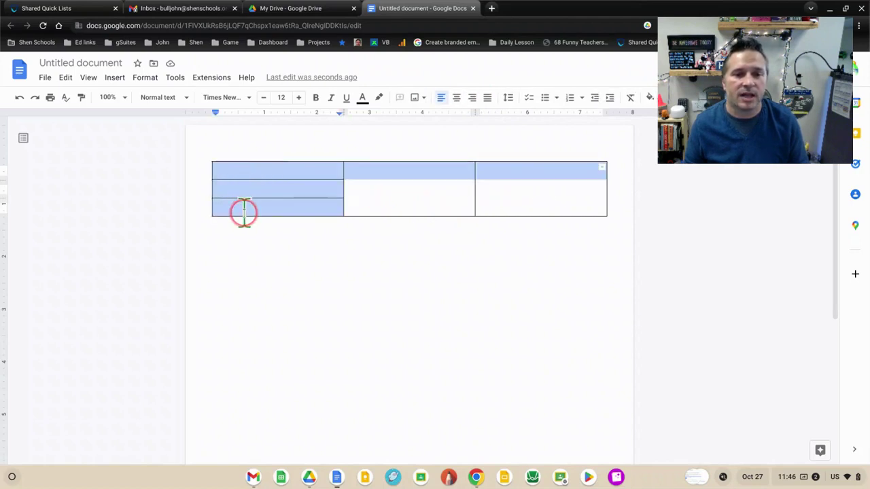
right_click(299, 188)
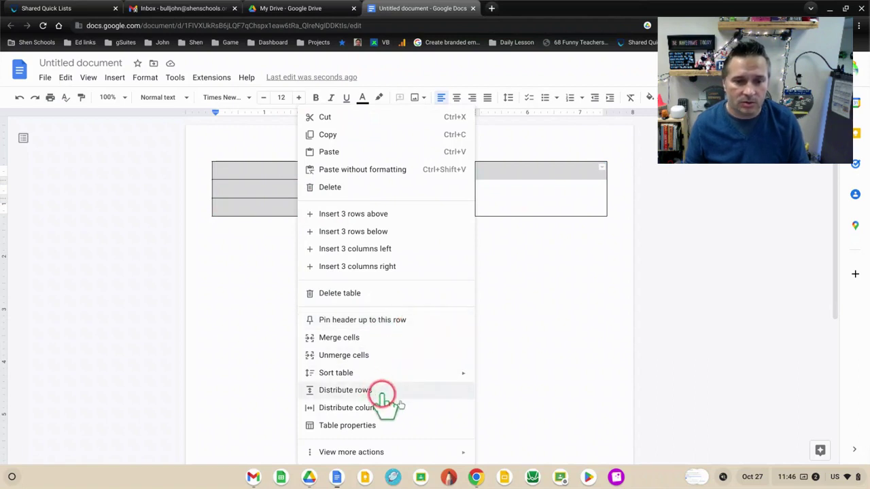
left_click(347, 426)
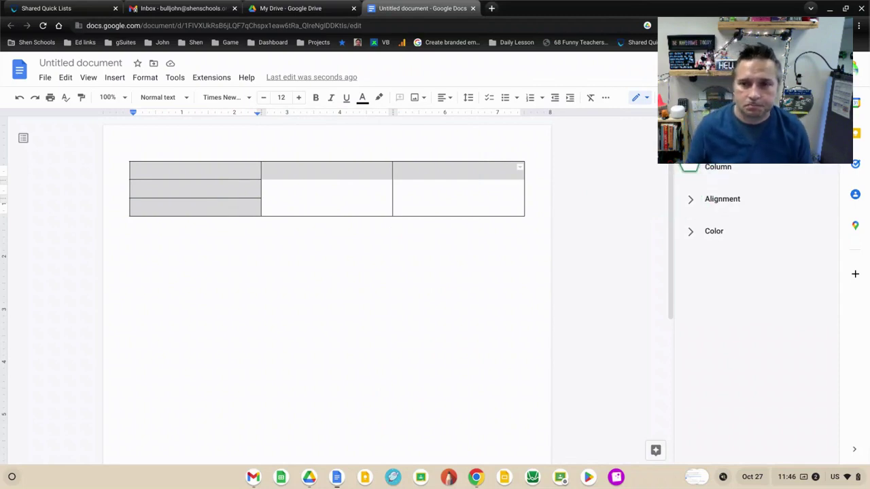
scroll(755, 204, "up", 2)
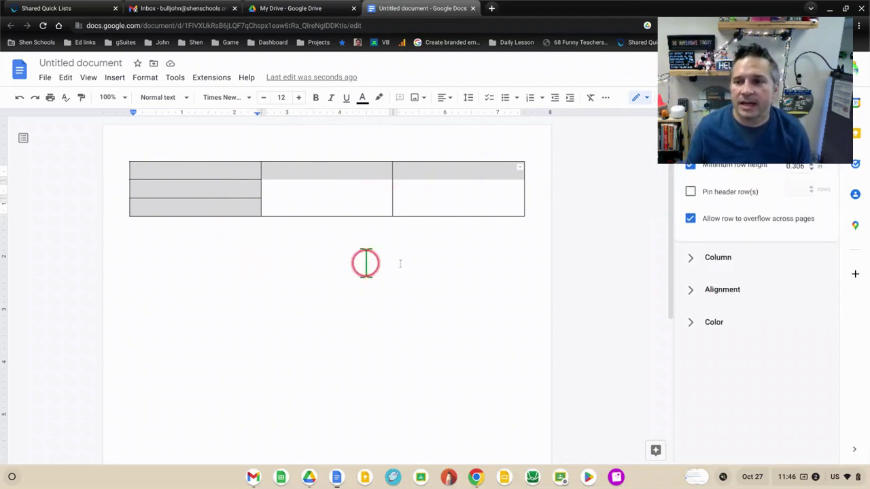
left_click(688, 258)
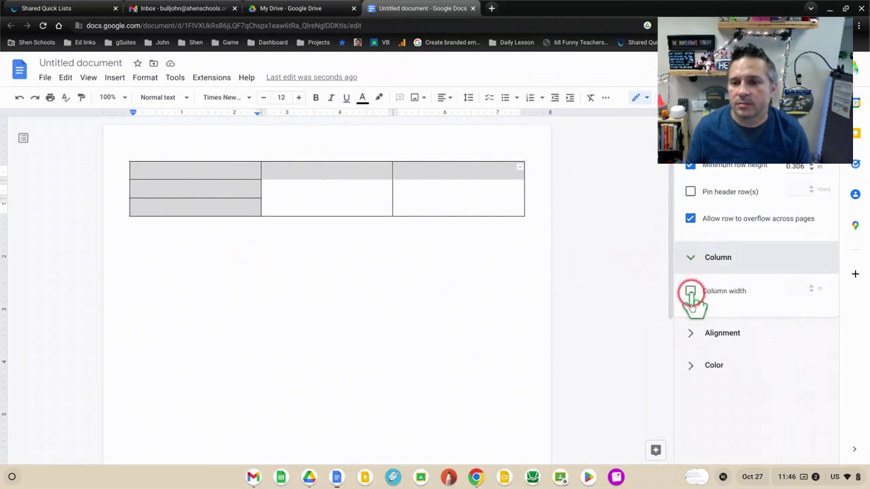
left_click(690, 333)
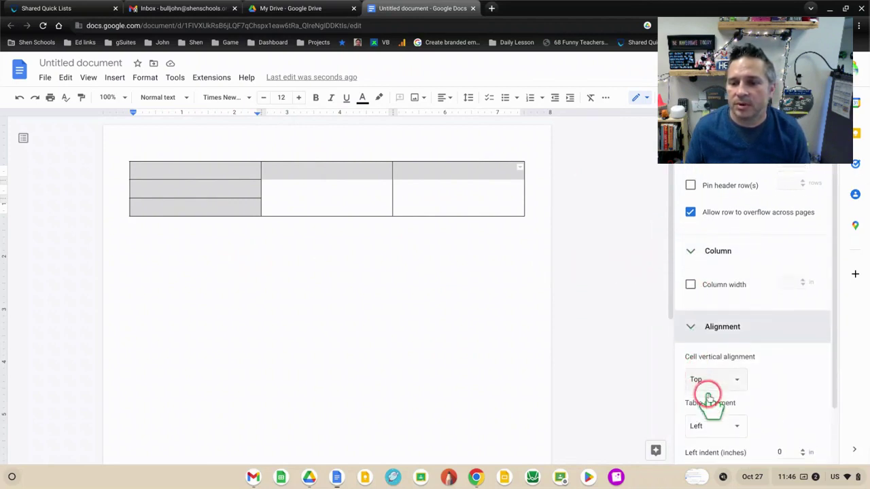
scroll(707, 398, "down", 2)
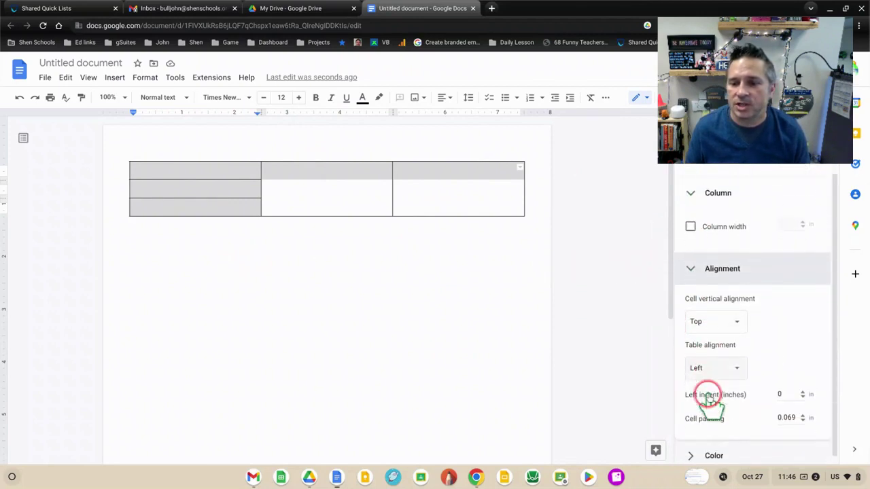
- Set the table border width to 0 pt and check the borderless cells of the first column
left_click(697, 442)
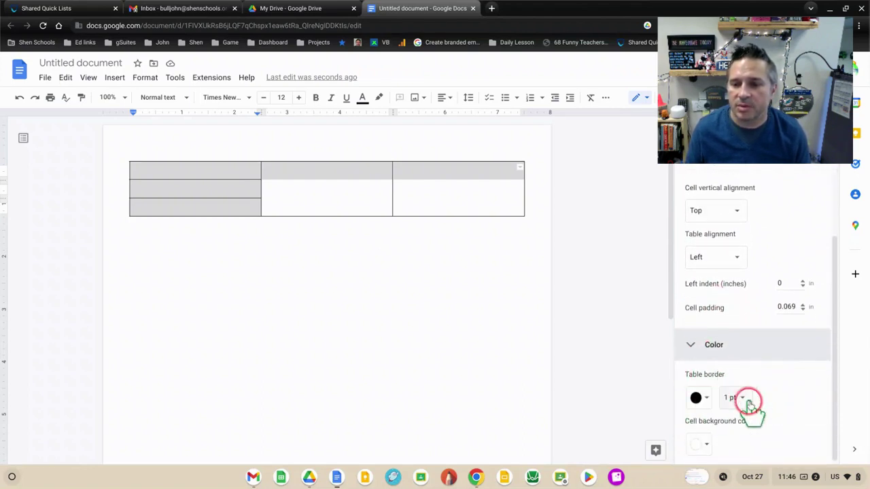
left_click(744, 399)
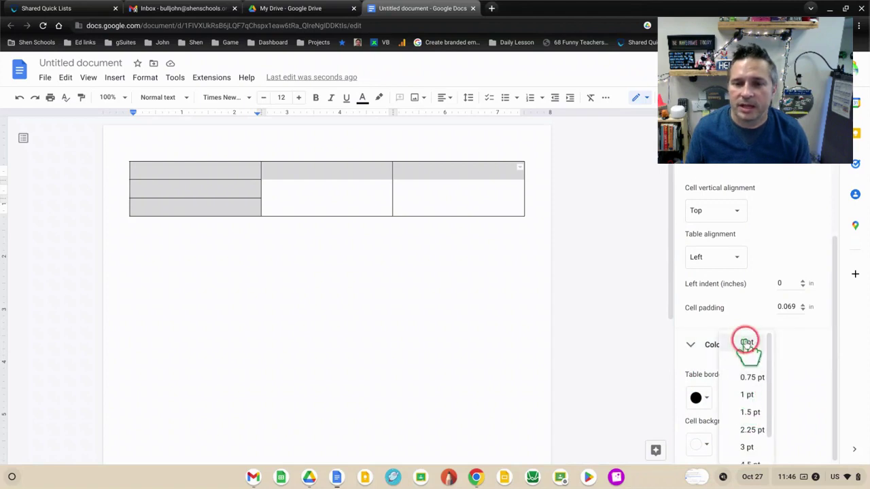
left_click(746, 344)
left_click(431, 350)
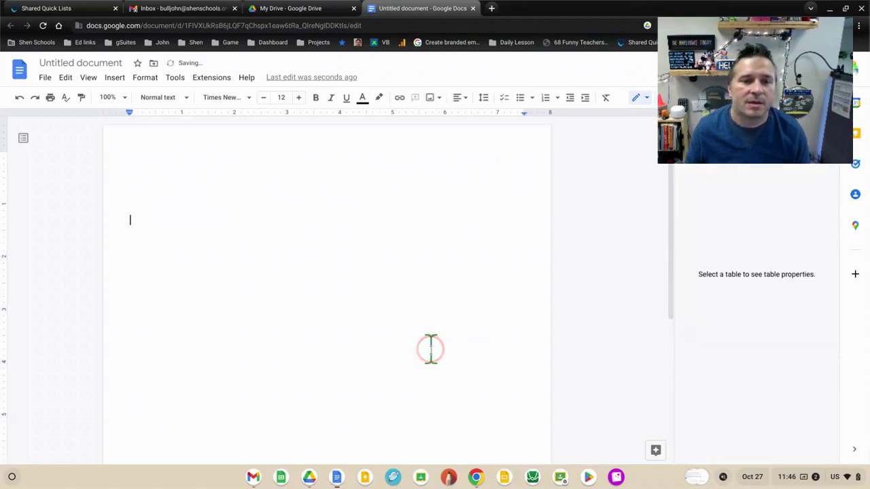
left_click_drag(187, 189, 193, 182)
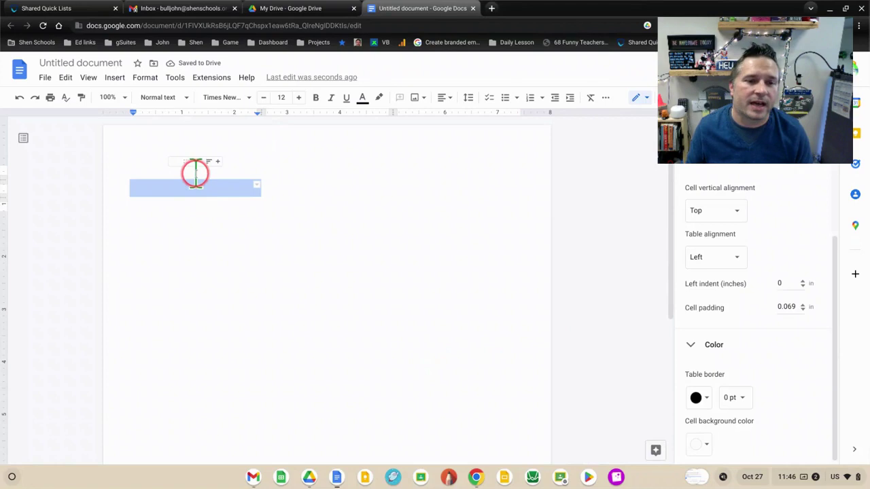
left_click(191, 170)
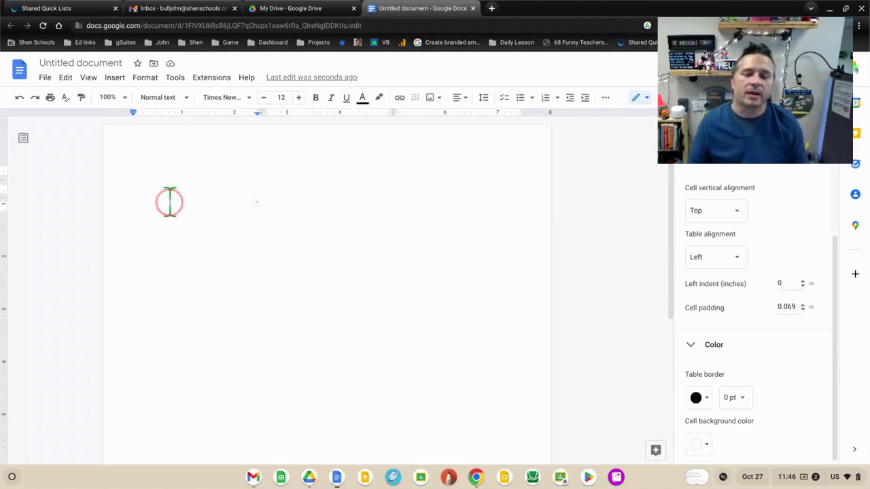